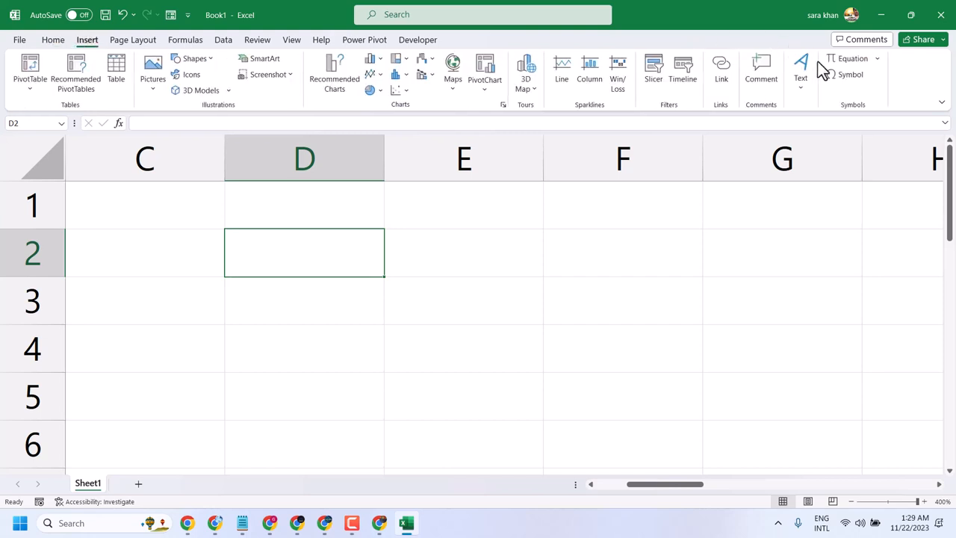
Insert a new equation object onto the worksheet and enter an equals sign.
{"action": "left_click", "coordinate": [851, 60]}
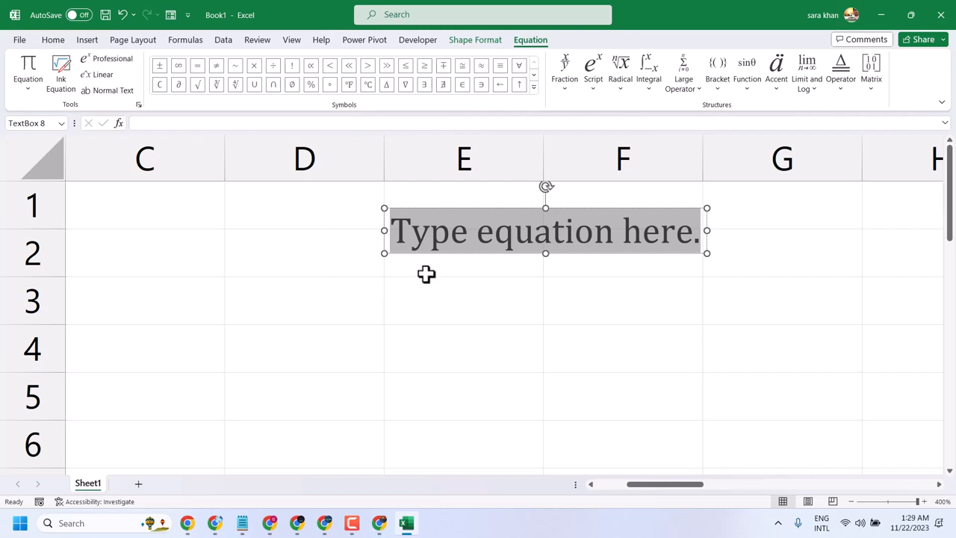
{"action": "type", "text": "="}
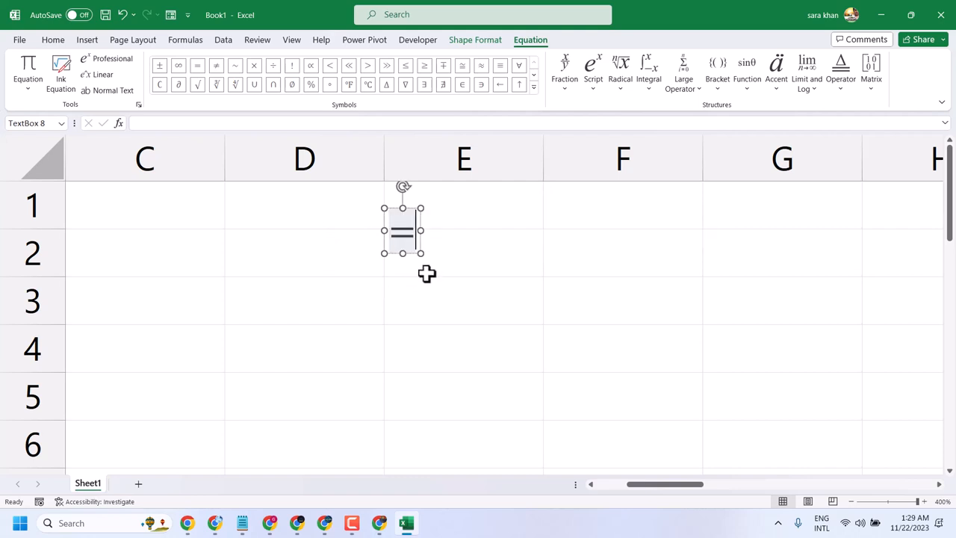
Enter a formula in E2 referencing the range C1:E4.
{"action": "left_click", "coordinate": [485, 269]}
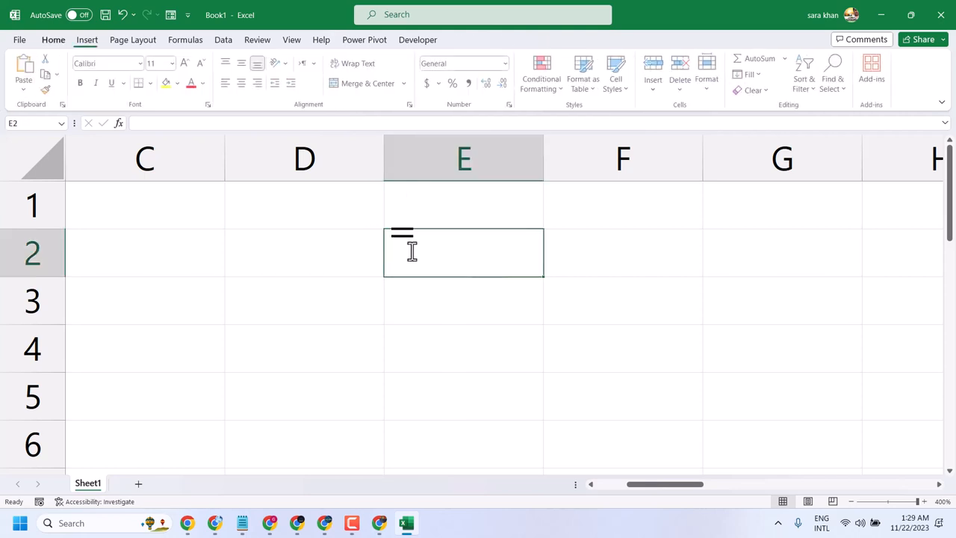
{"action": "type", "text": "="}
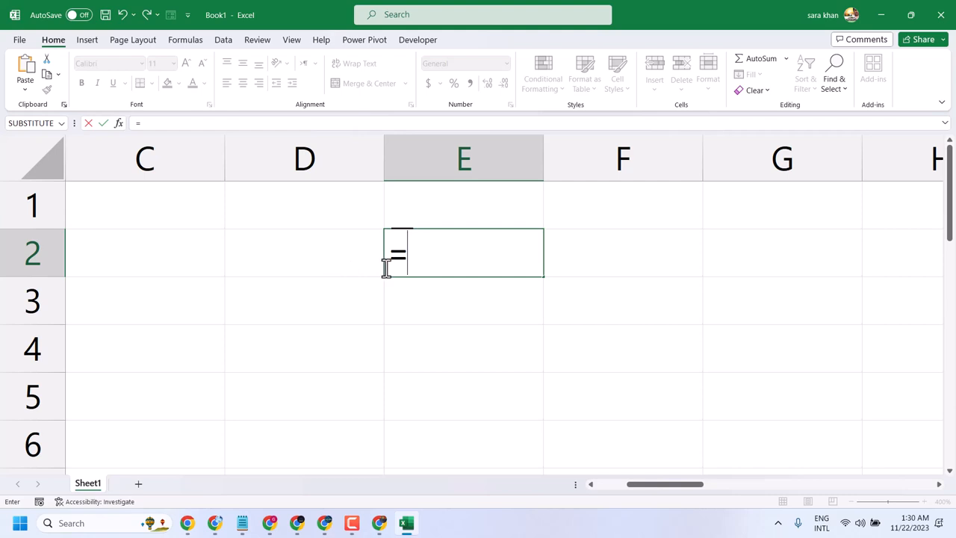
{"action": "left_click", "coordinate": [320, 252]}
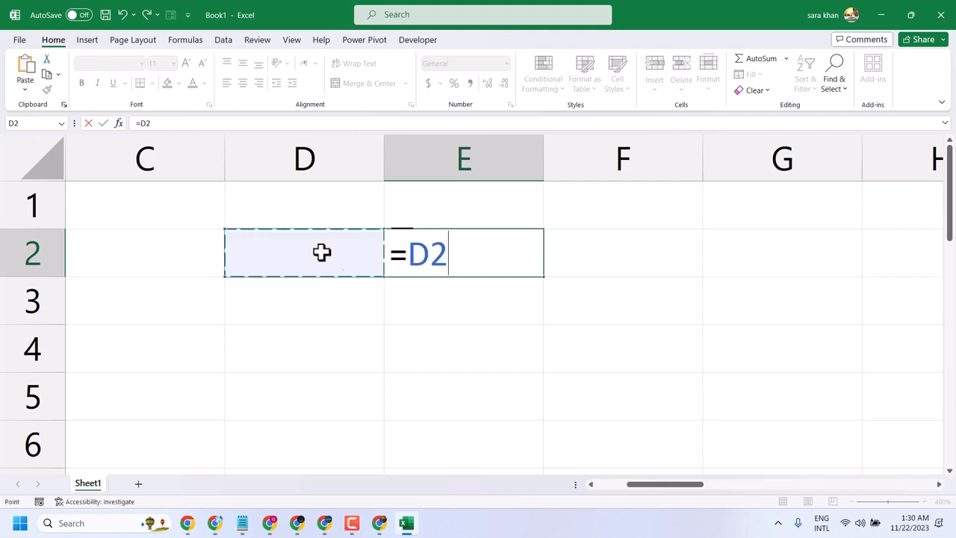
{"action": "left_click", "coordinate": [363, 319]}
{"action": "mouse_move", "coordinate": [220, 216]}
{"action": "left_mouse_down"}
{"action": "mouse_move", "coordinate": [477, 314]}
{"action": "mouse_move", "coordinate": [495, 335]}
{"action": "left_mouse_up"}
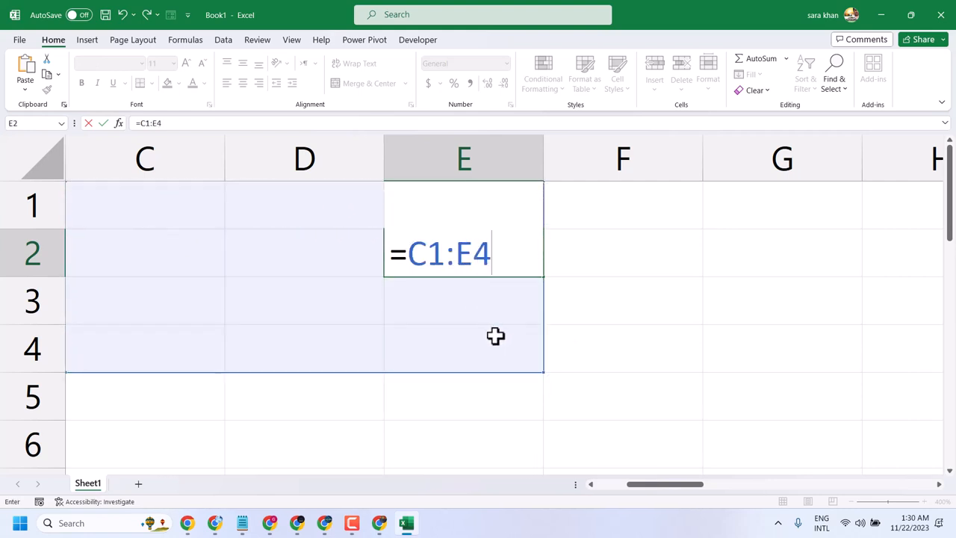
Commit the formula =C1:E4 and accept the circular-reference warning, leaving E2 showing 0.
{"action": "left_click", "coordinate": [748, 93]}
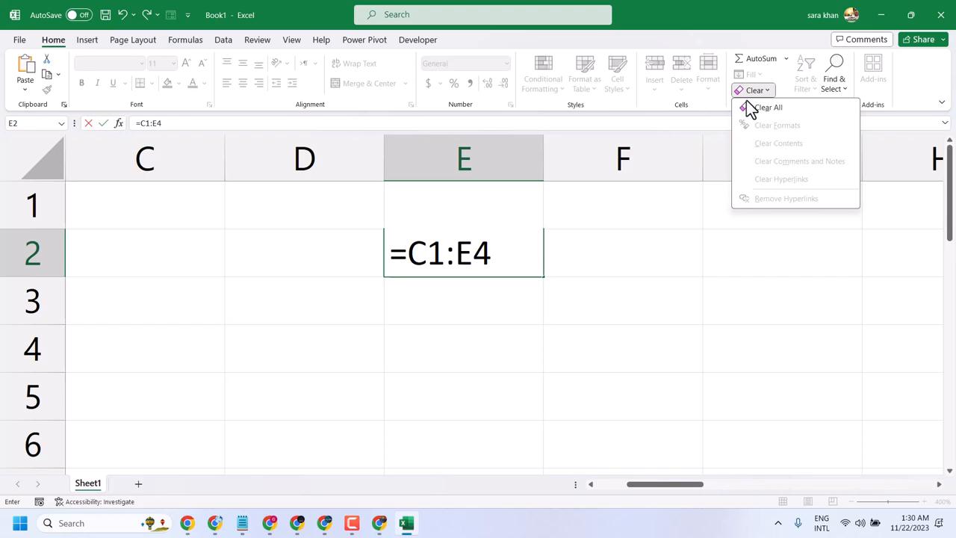
{"action": "left_click", "coordinate": [650, 258]}
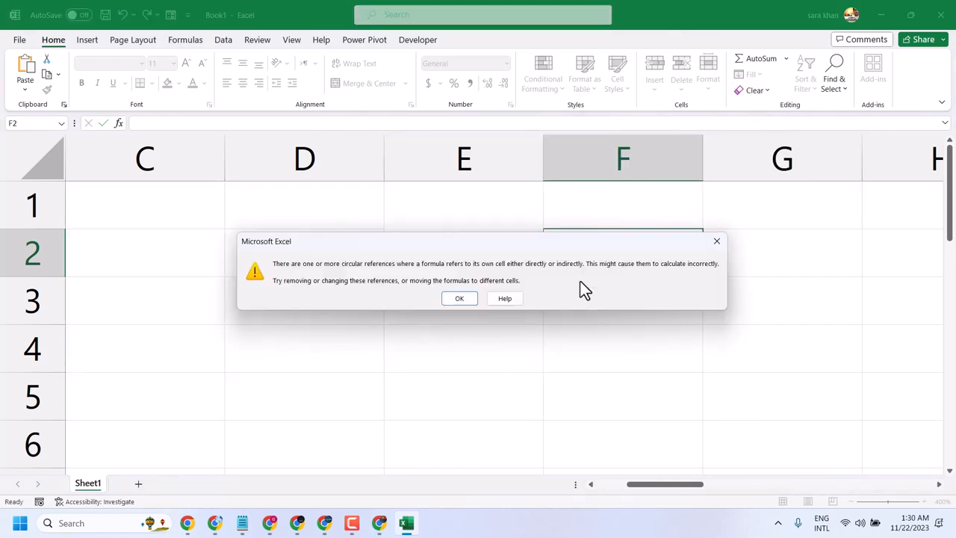
{"action": "left_click", "coordinate": [466, 301]}
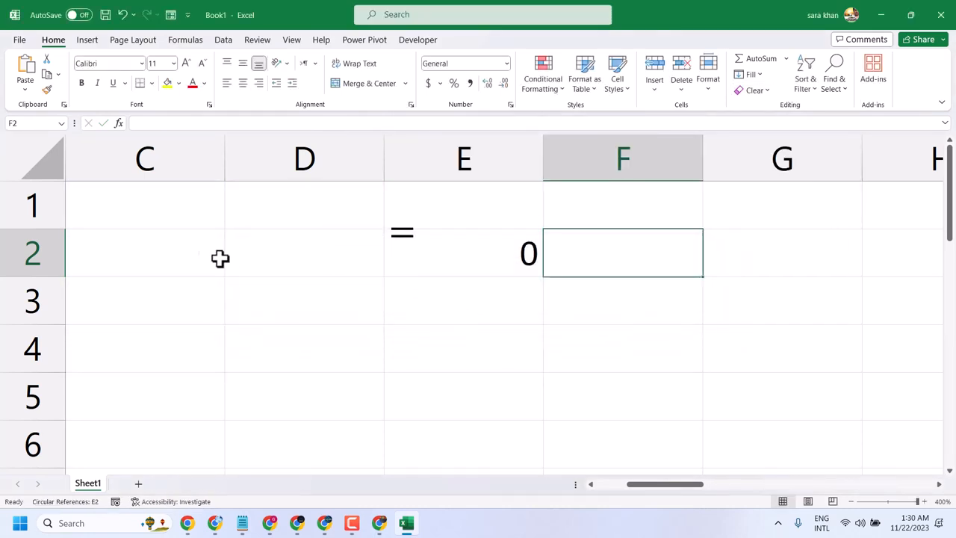
{"action": "left_click", "coordinate": [196, 260]}
Insert a second equation containing the Equal symbol above cell E2.
{"action": "left_click", "coordinate": [87, 39]}
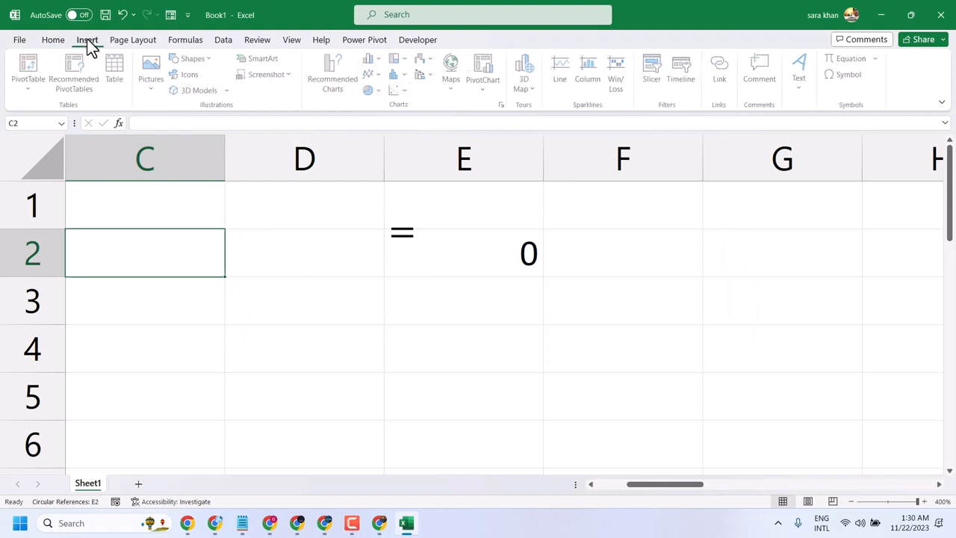
{"action": "left_click", "coordinate": [849, 59]}
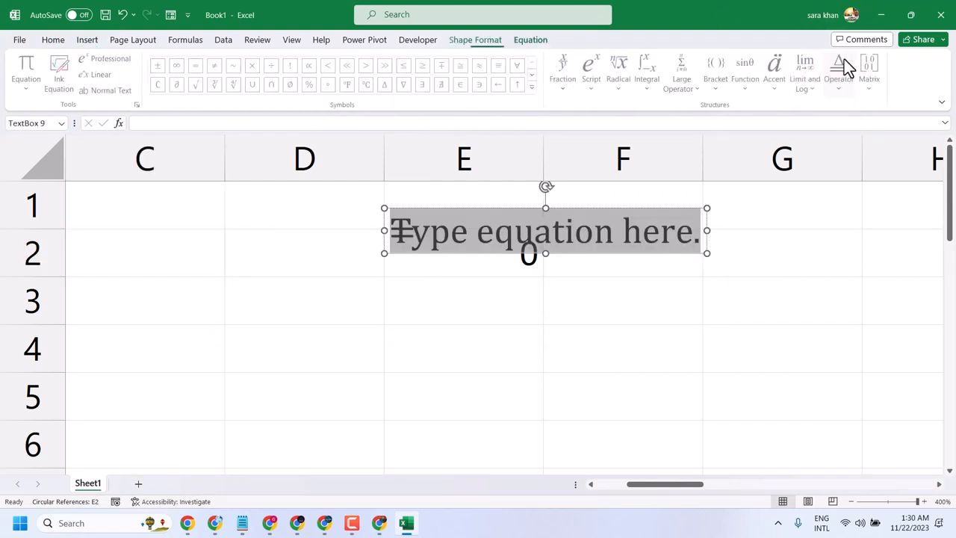
{"action": "left_click", "coordinate": [196, 65]}
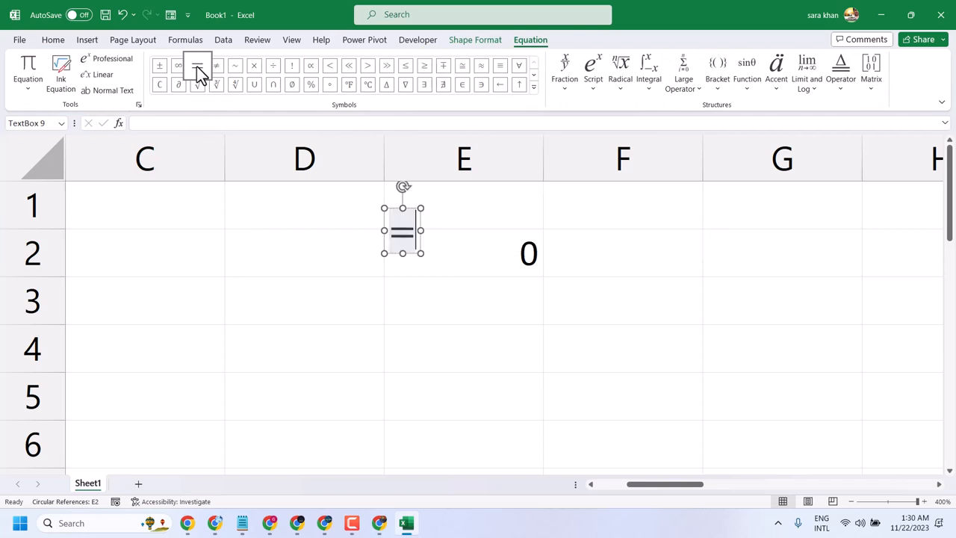
{"action": "left_click", "coordinate": [231, 231]}
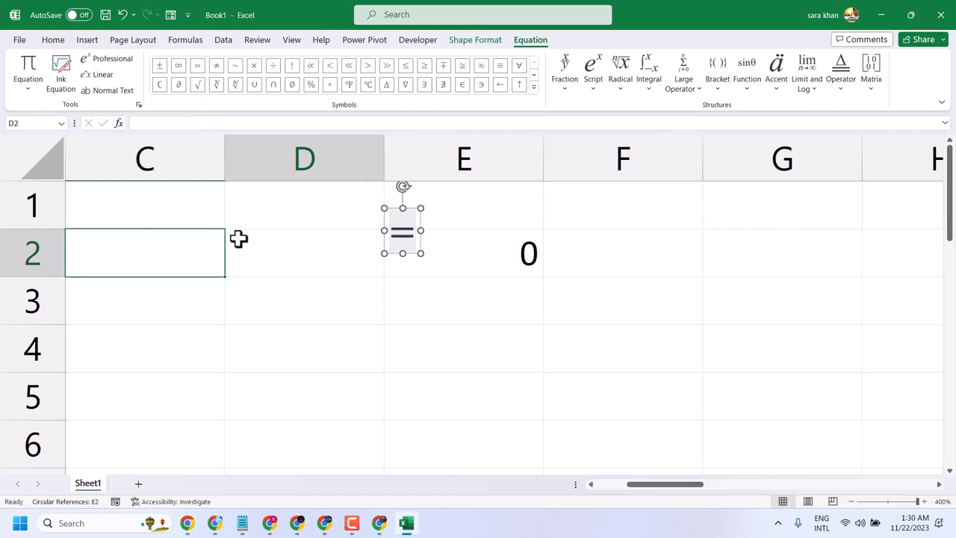
Draw an Equals shape from the Equation Shapes gallery across cells D2:D3.
{"action": "left_click", "coordinate": [88, 40]}
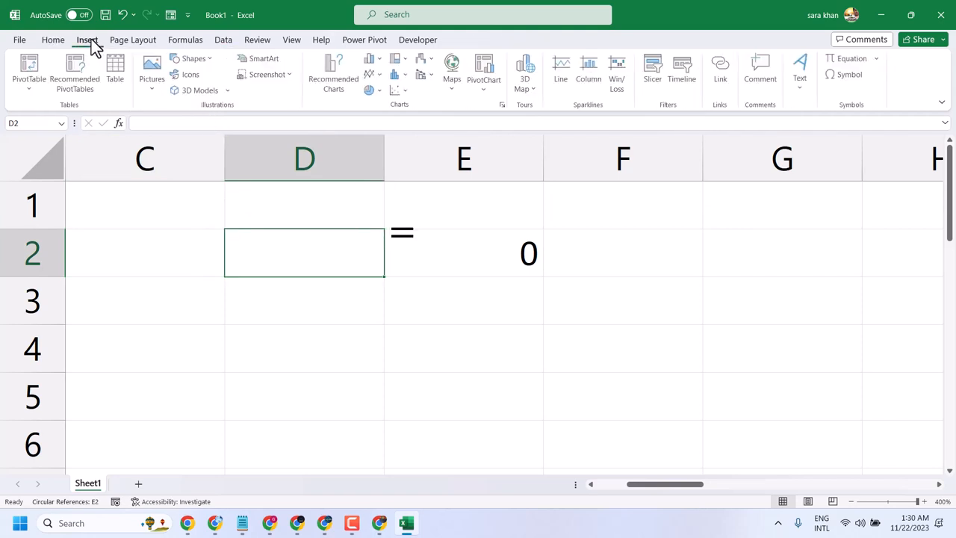
{"action": "left_click", "coordinate": [196, 59]}
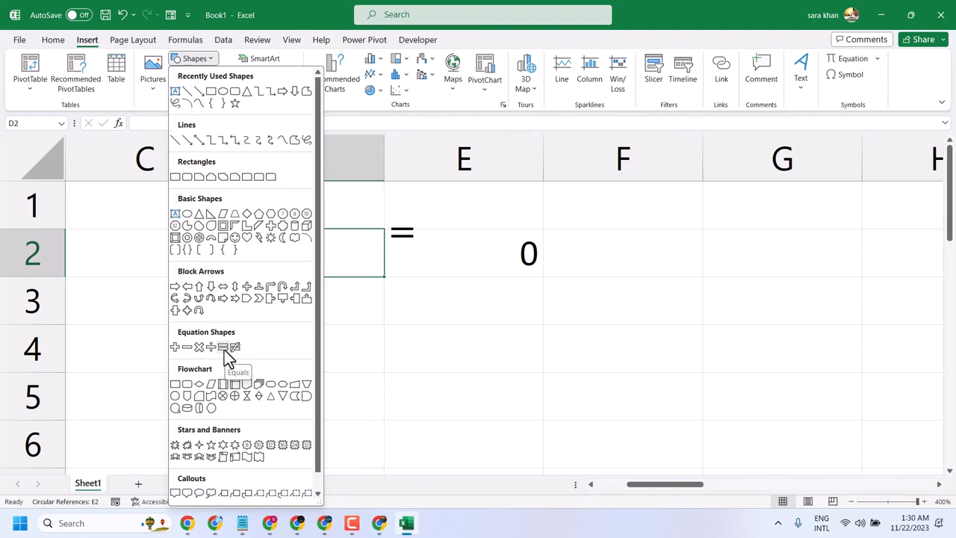
{"action": "left_click", "coordinate": [224, 347]}
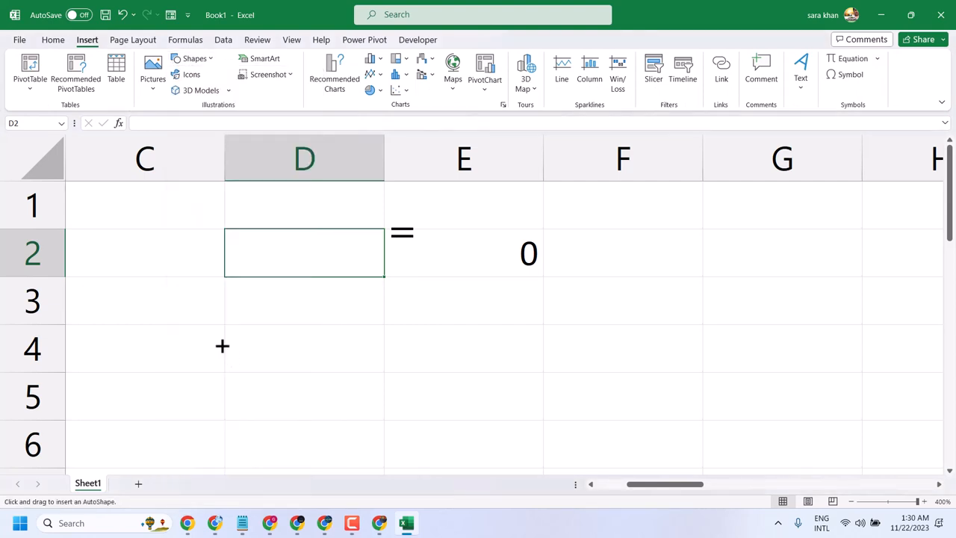
{"action": "left_click_drag", "start_coordinate": [257, 254], "coordinate": [381, 314]}
Give the Equals shape no fill and a yellow outline.
{"action": "left_click", "coordinate": [441, 340]}
{"action": "left_click", "coordinate": [311, 280]}
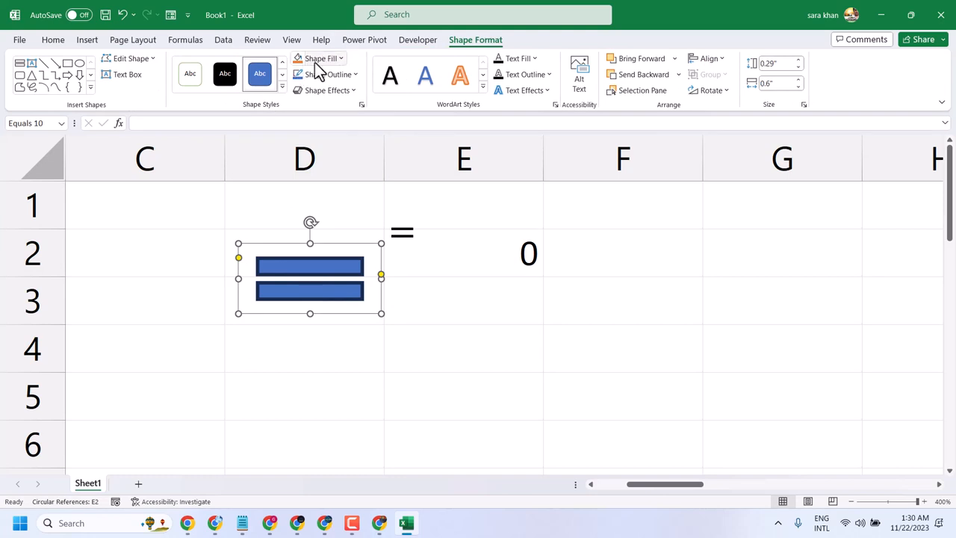
{"action": "left_click", "coordinate": [316, 59]}
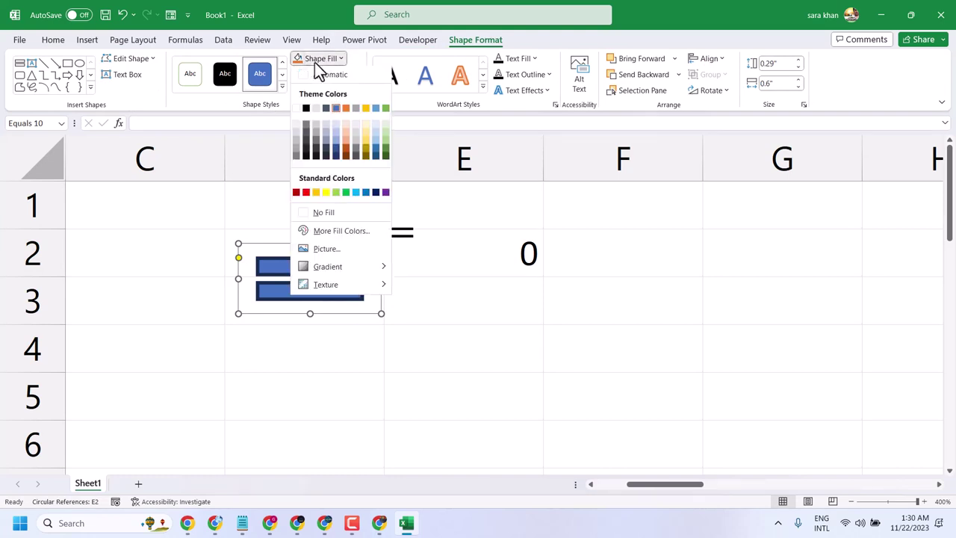
{"action": "left_click", "coordinate": [310, 214]}
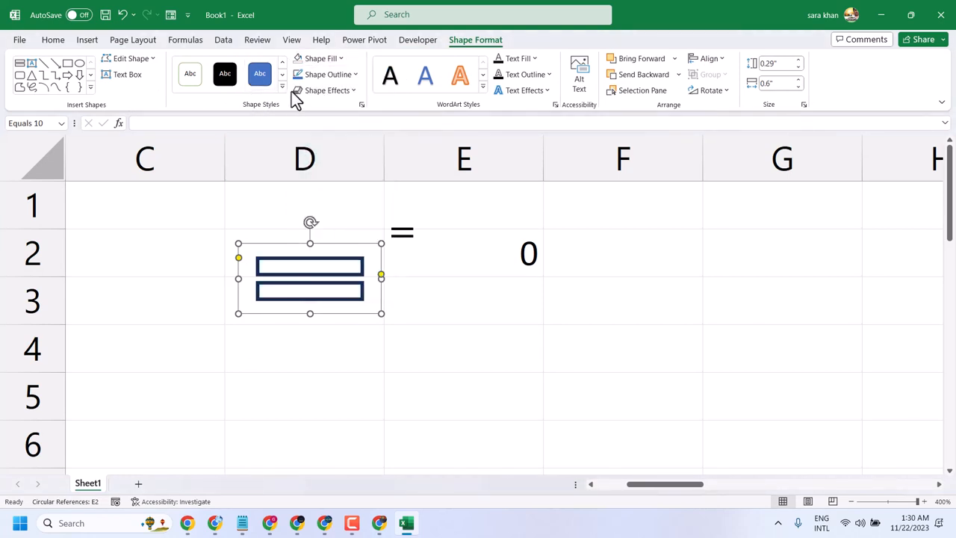
{"action": "left_click", "coordinate": [320, 78]}
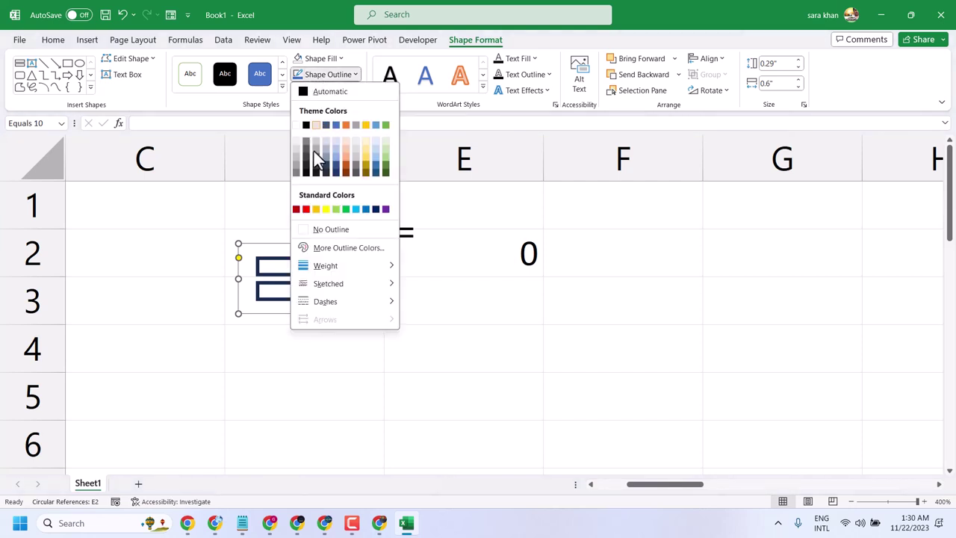
{"action": "left_click", "coordinate": [306, 230]}
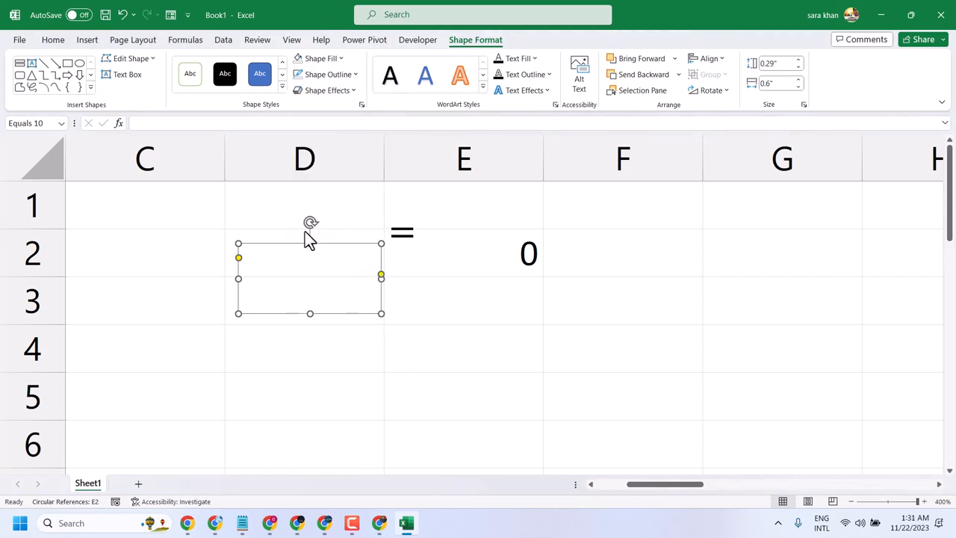
{"action": "left_click", "coordinate": [321, 74]}
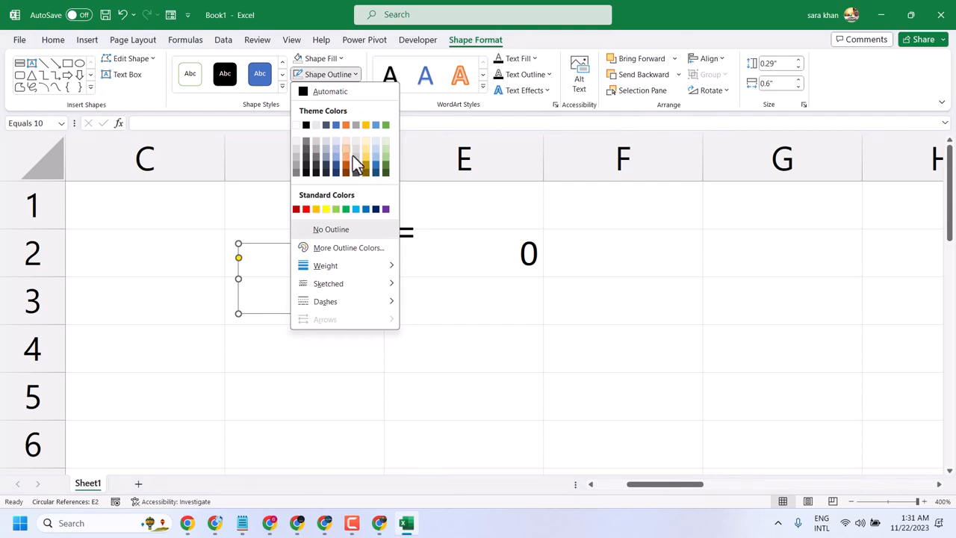
{"action": "left_click", "coordinate": [326, 209]}
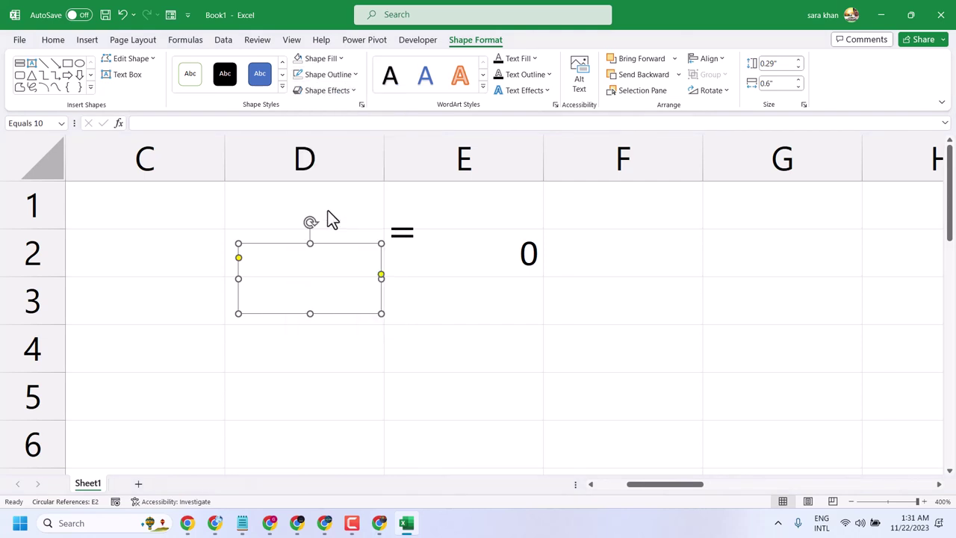
Shrink the Equals shape so it fits inside cell D2.
{"action": "left_click", "coordinate": [483, 306]}
{"action": "left_click", "coordinate": [331, 288]}
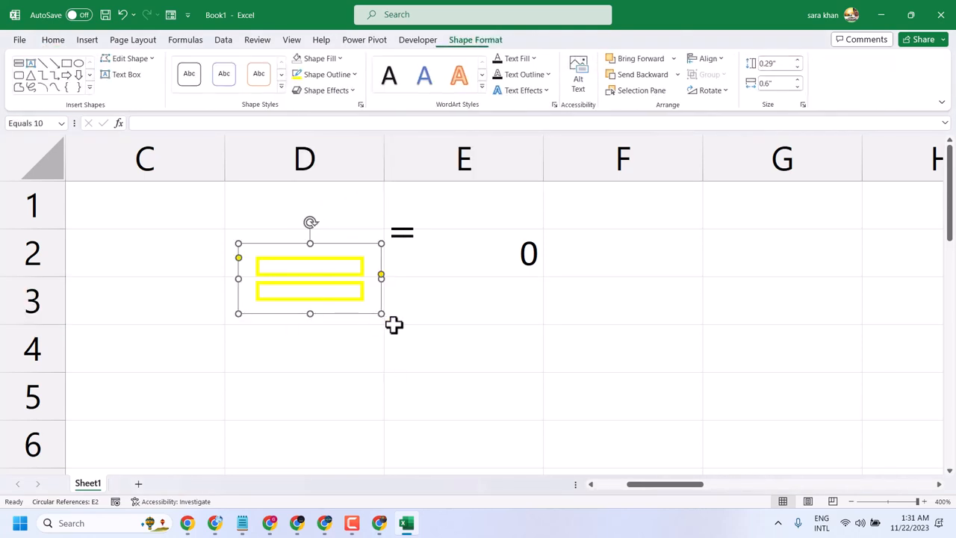
{"action": "left_click_drag", "start_coordinate": [381, 314], "coordinate": [328, 292]}
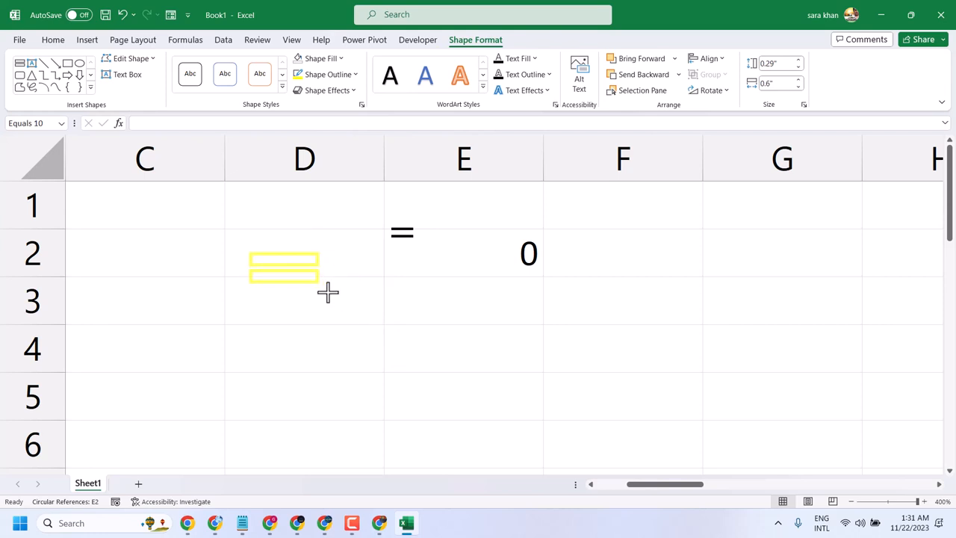
{"action": "left_click", "coordinate": [352, 355]}
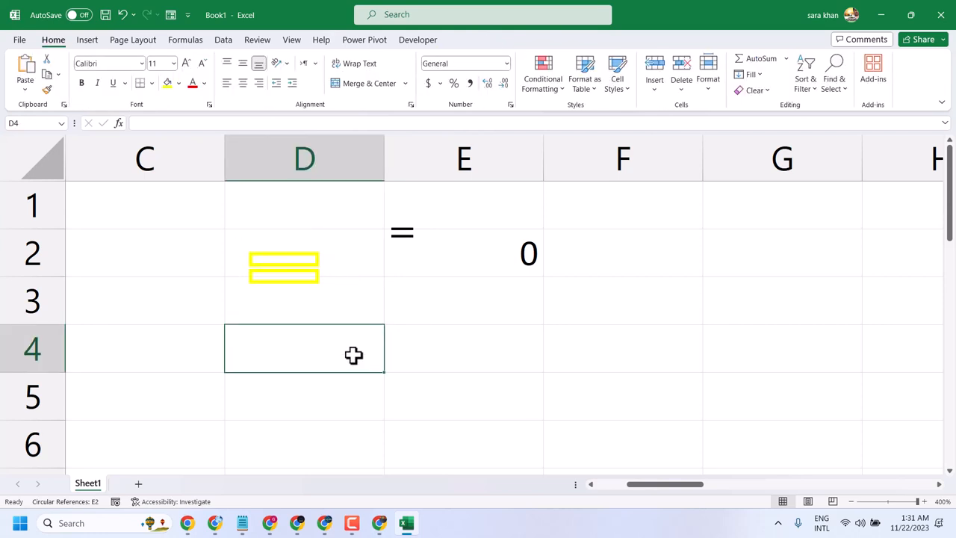